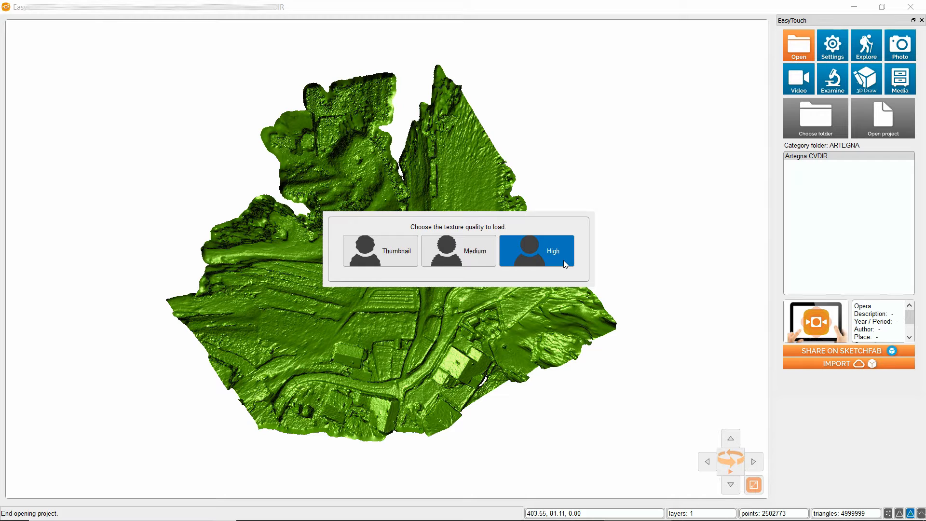
Load the model with medium-quality textures and cycle the display modes from points to textured surface.
left_click(470, 260)
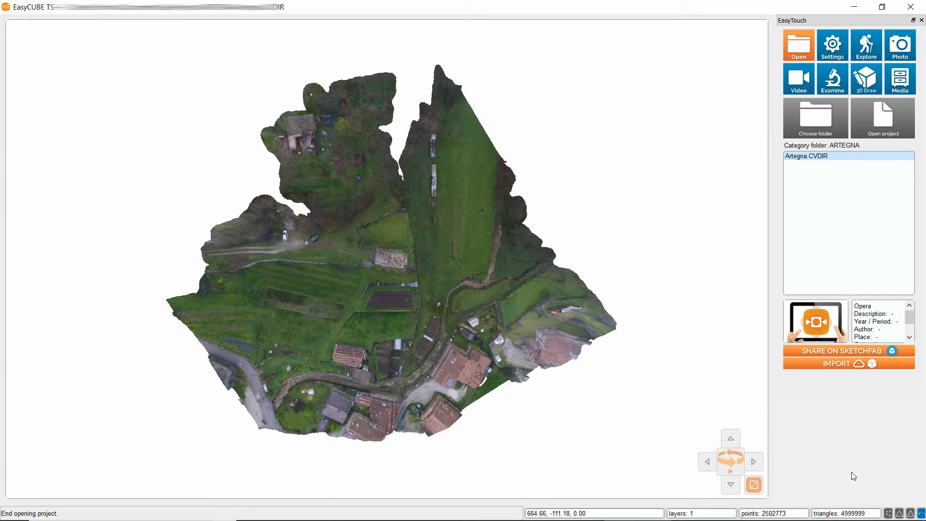
left_click(889, 513)
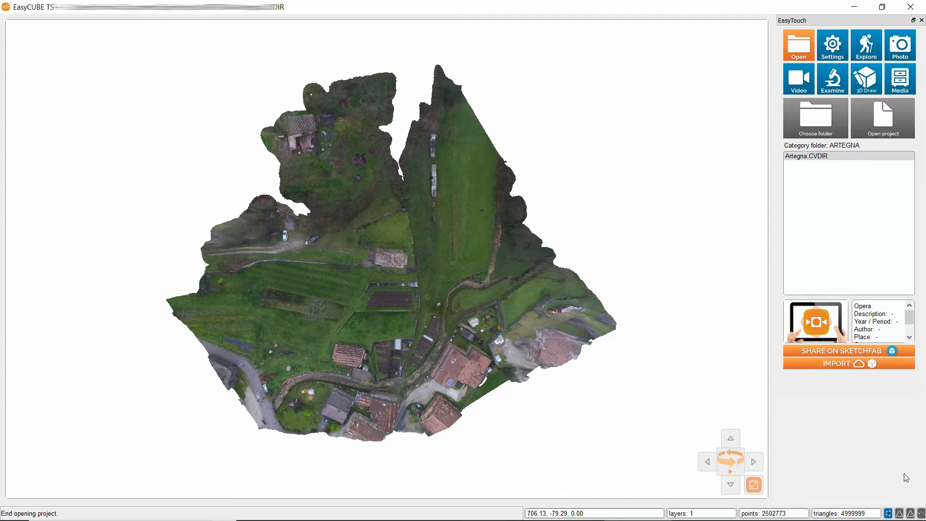
left_click(900, 513)
left_click(911, 513)
left_click_drag(377, 435, 346, 401)
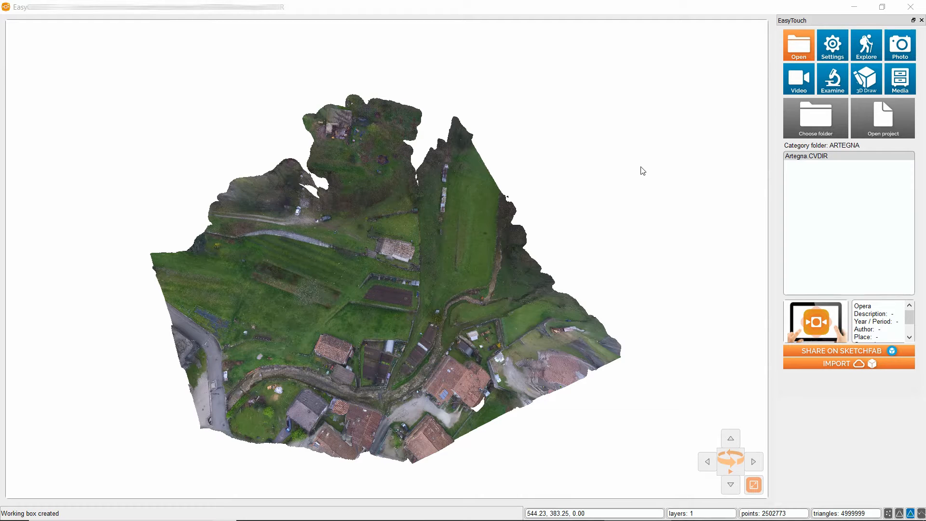
Create a 7 m high working box by three points around the isolated stone building, about 21.4 by 15.2 m.
left_click(873, 48)
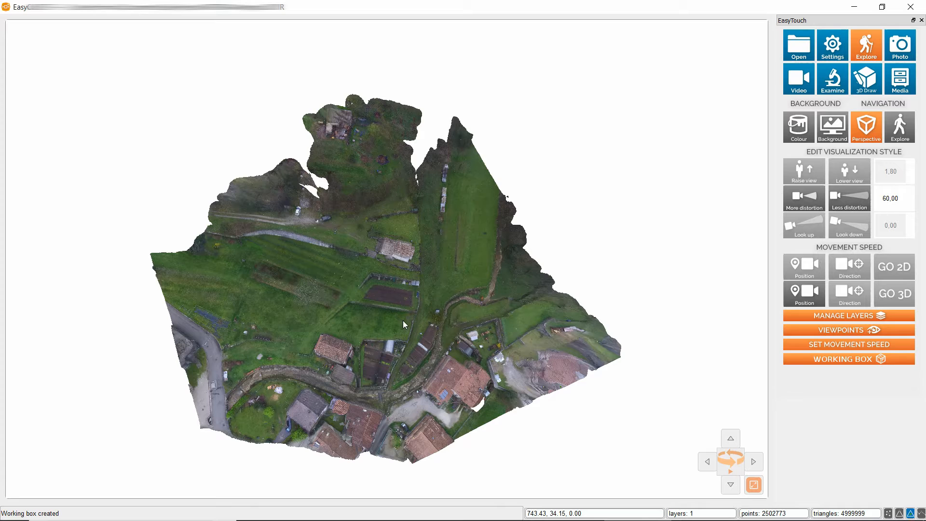
left_click(835, 358)
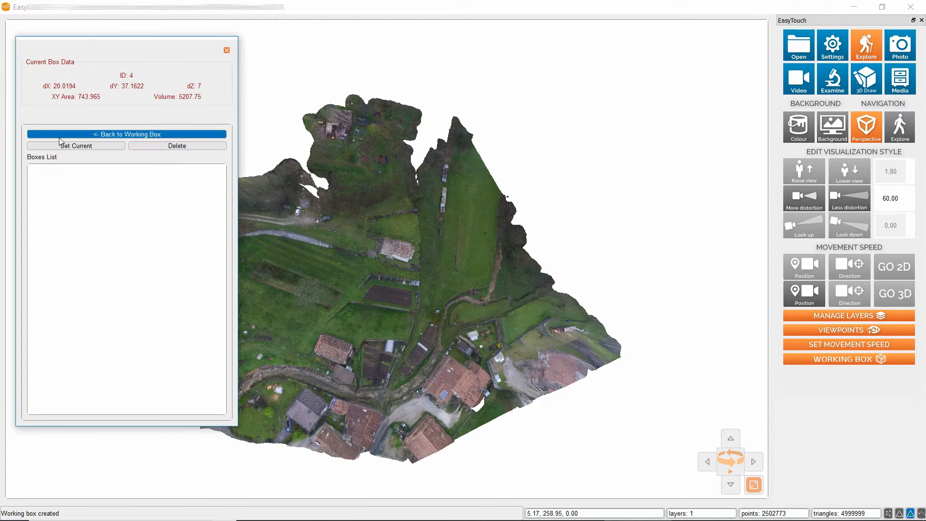
left_click(101, 134)
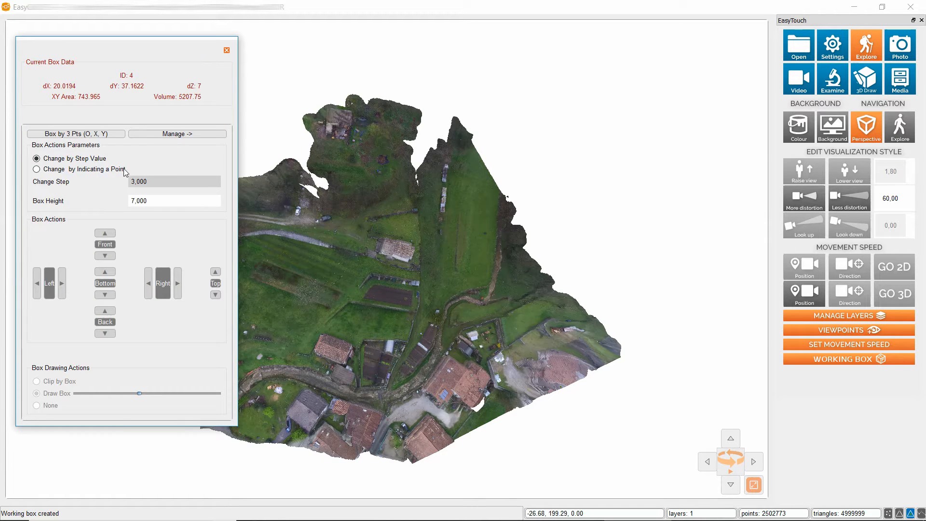
left_click(110, 138)
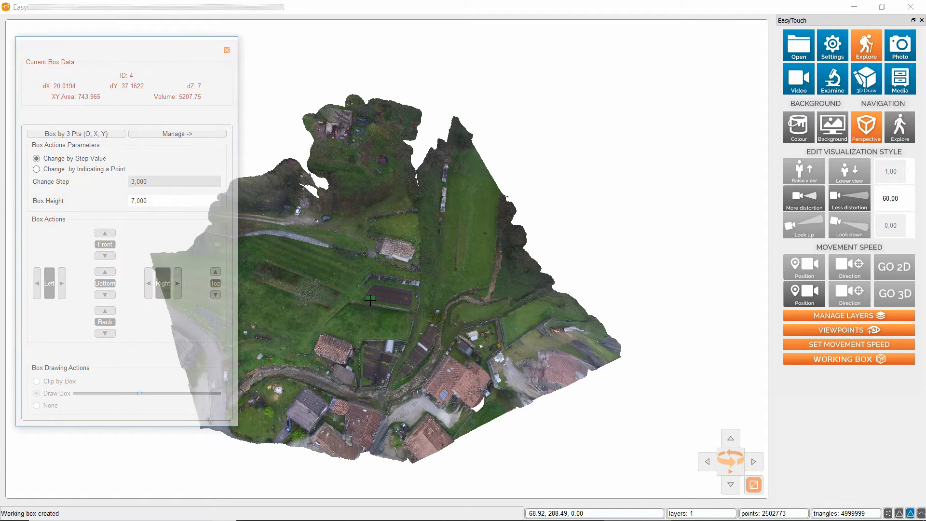
left_click(362, 248)
left_click(364, 259)
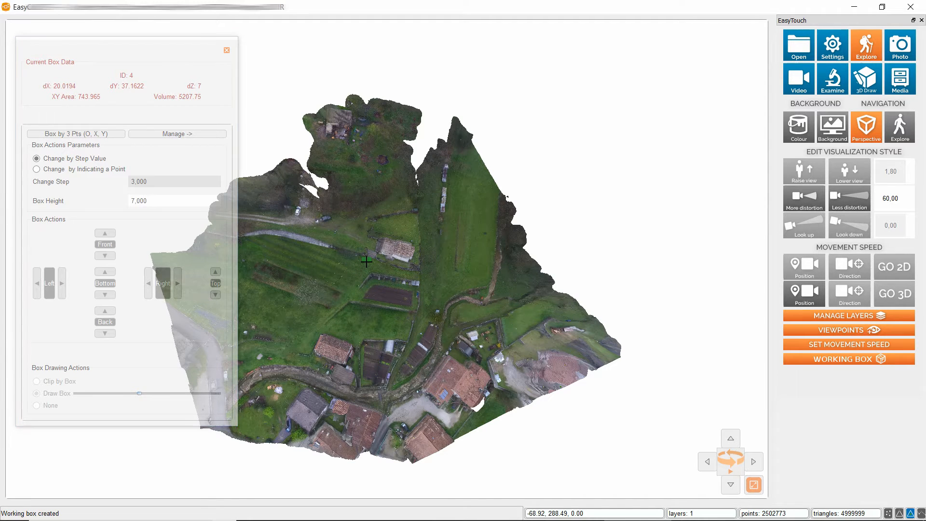
left_click(418, 270)
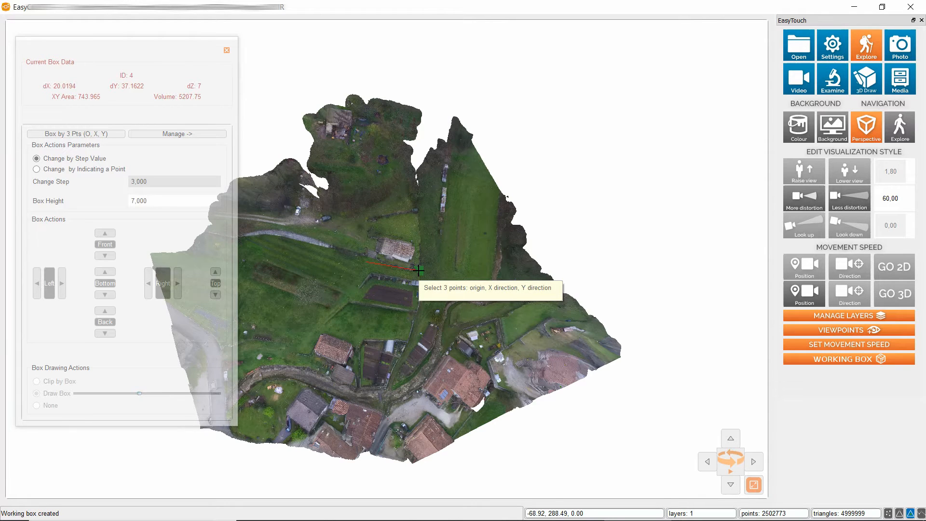
left_click(373, 225)
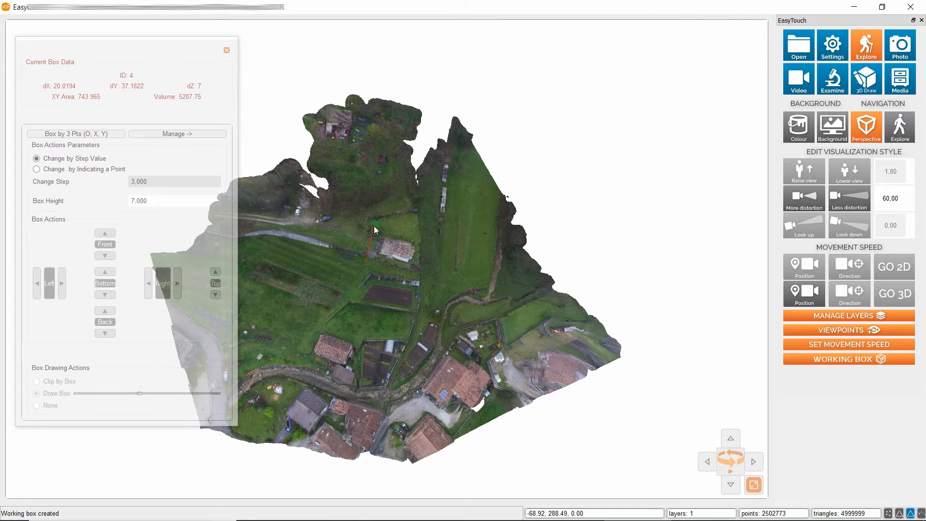
left_click(453, 333)
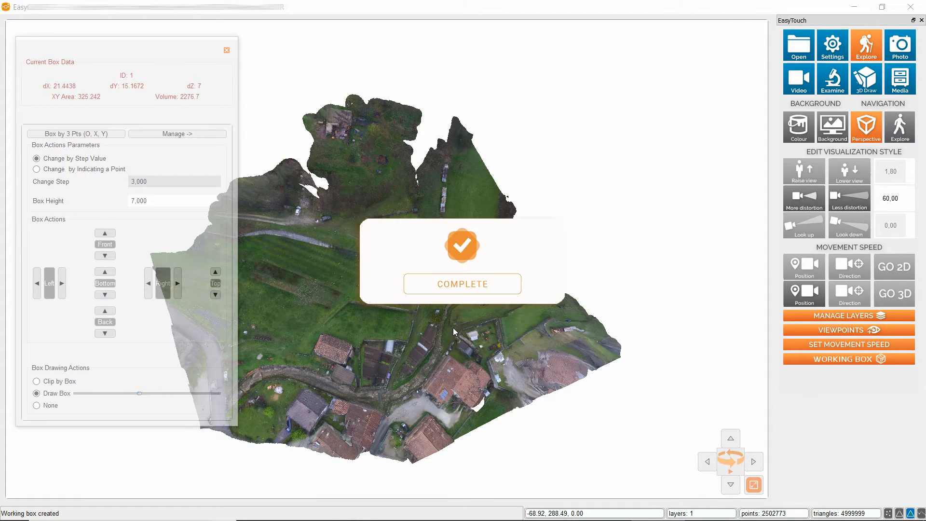
left_click(474, 284)
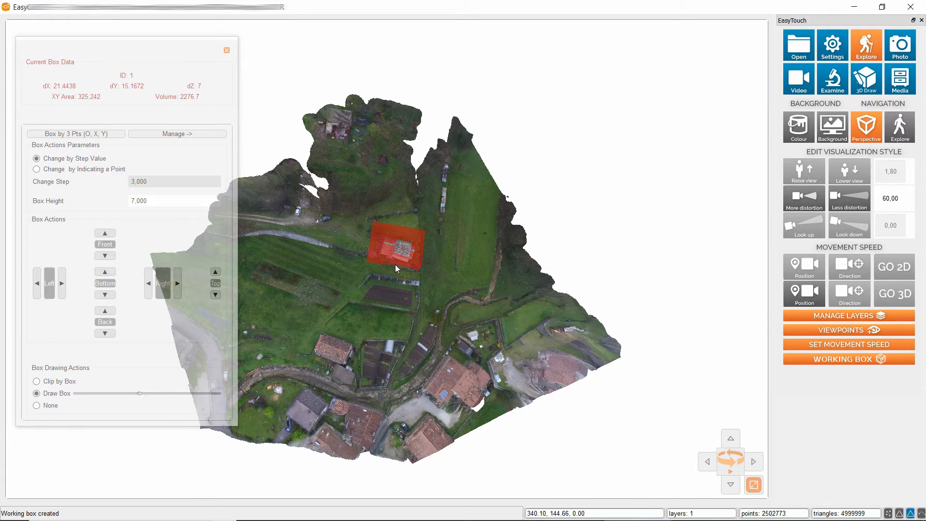
Shrink the working box by one 3.000 step on its right and left sides, and test moving its back side in and out.
left_click_drag(403, 272, 467, 279)
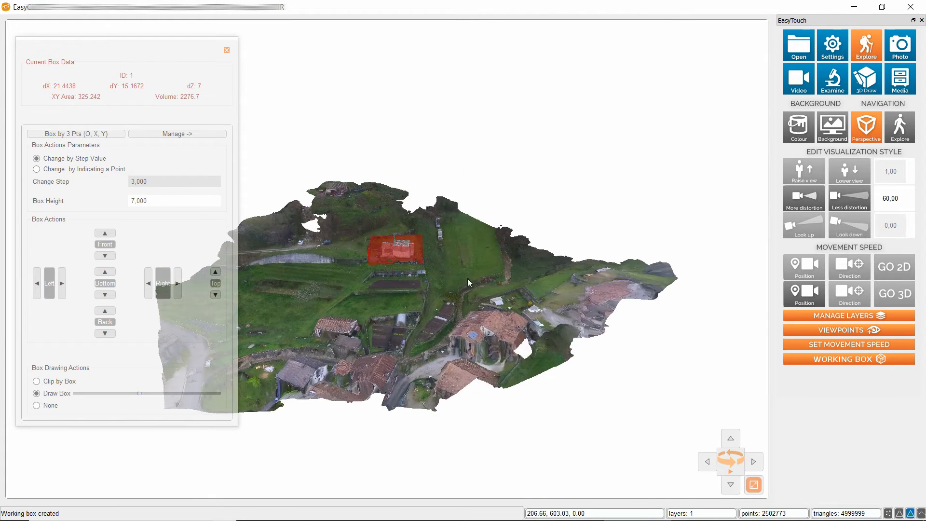
left_click_drag(460, 312, 428, 304)
scroll(408, 258, "up", 3)
scroll(408, 259, "up", 3)
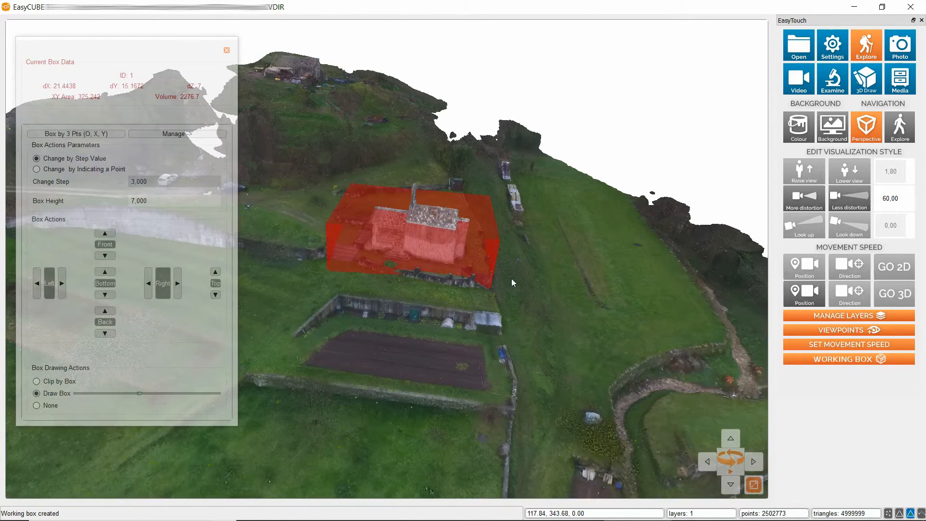
left_click_drag(511, 279, 560, 268)
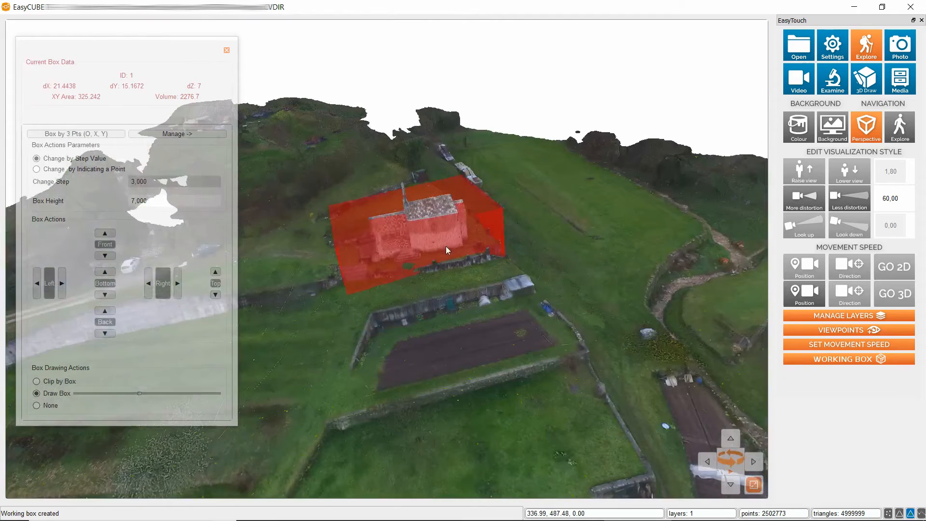
left_click_drag(445, 263, 491, 260)
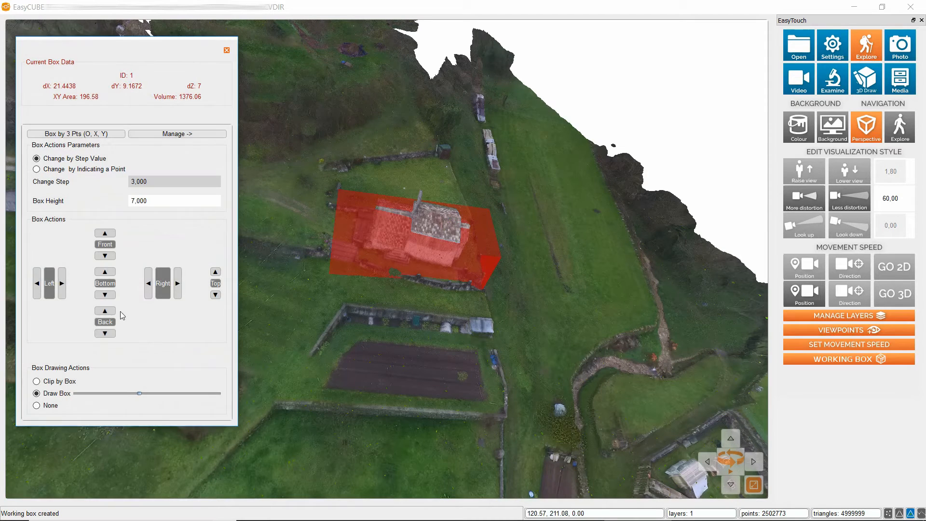
left_click(151, 284)
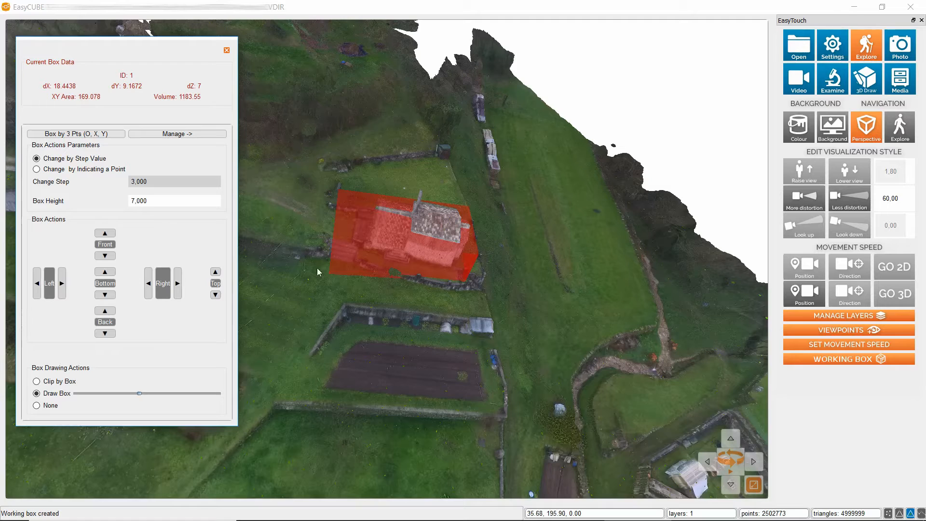
left_click(62, 283)
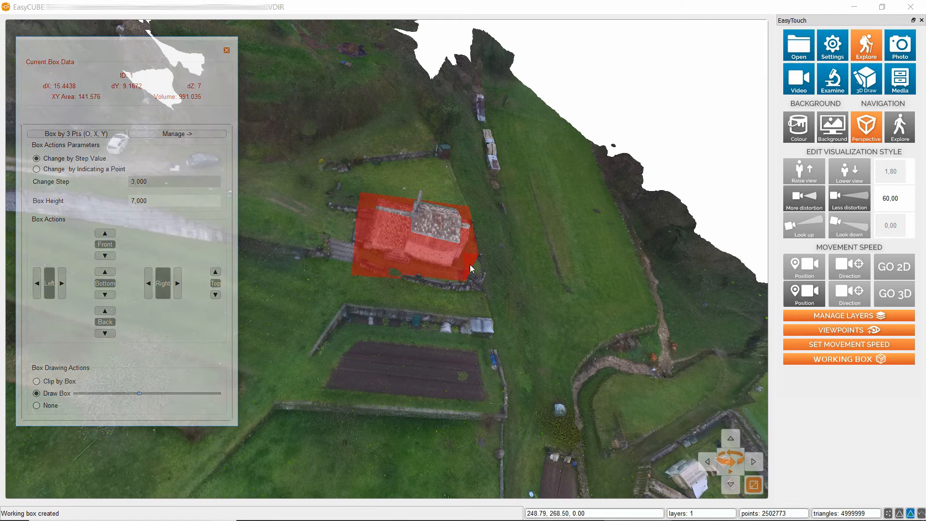
left_click(108, 312)
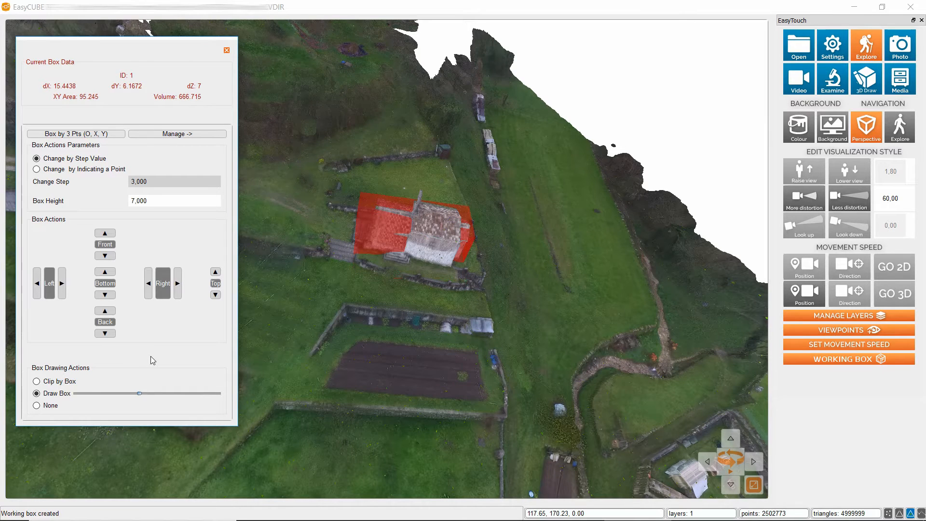
left_click(105, 333)
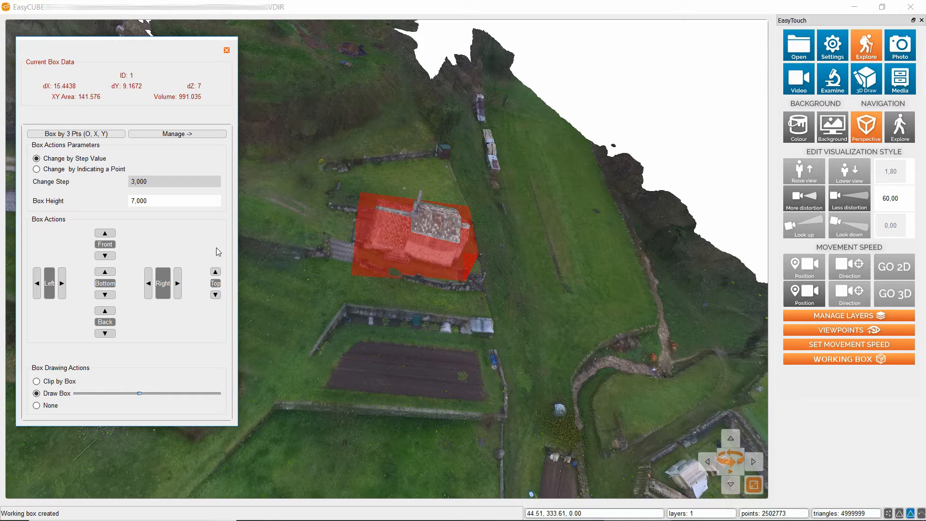
Set the change step to 1.000 and test it by moving the box's right side out and back in.
key("BackSpace")
type("1")
left_click(178, 285)
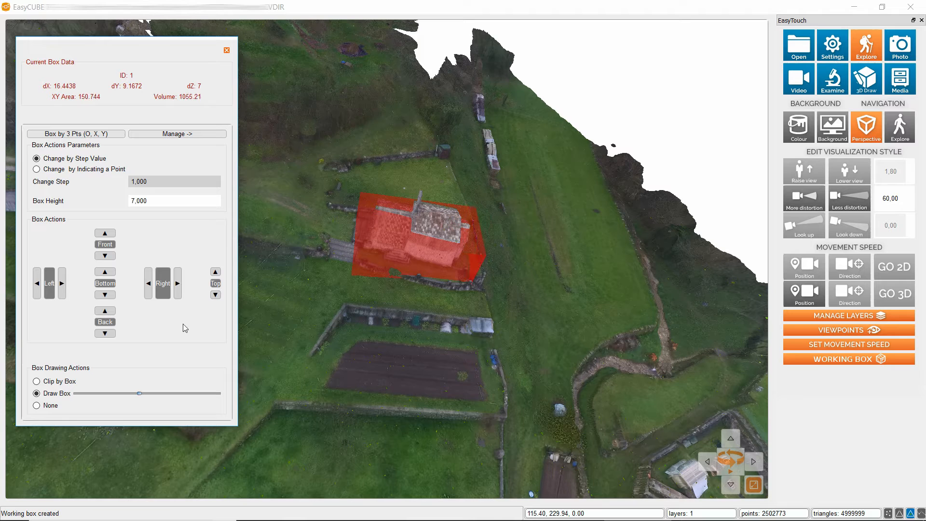
left_click(149, 289)
Set the working box's height parameter to 9.000.
left_click(138, 201)
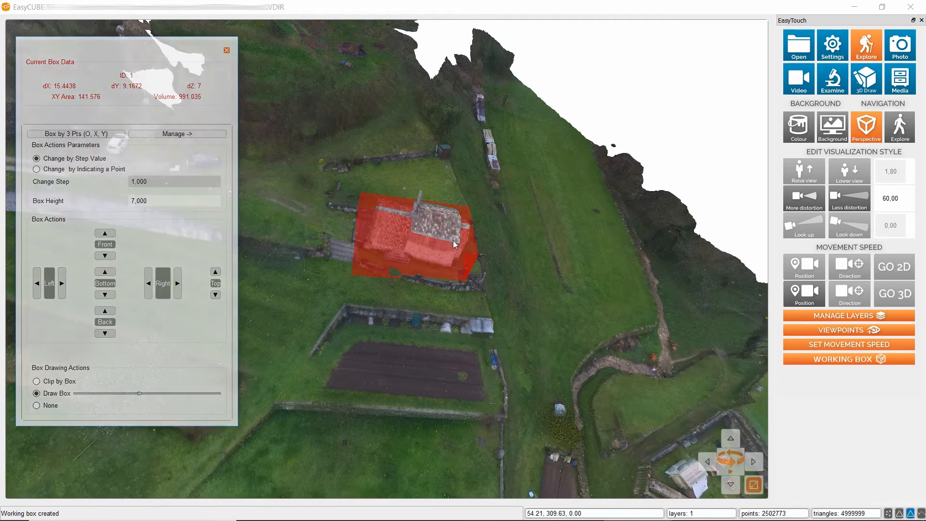
key("BackSpace")
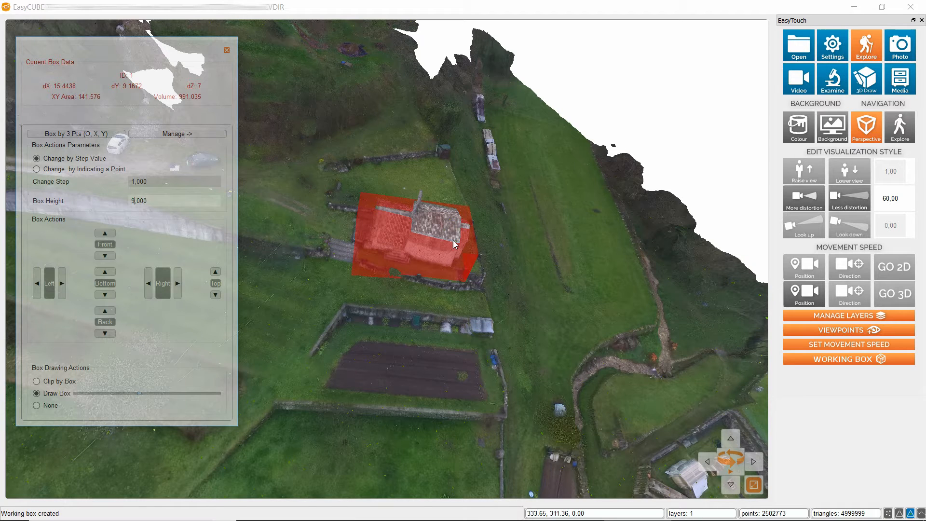
key("Return")
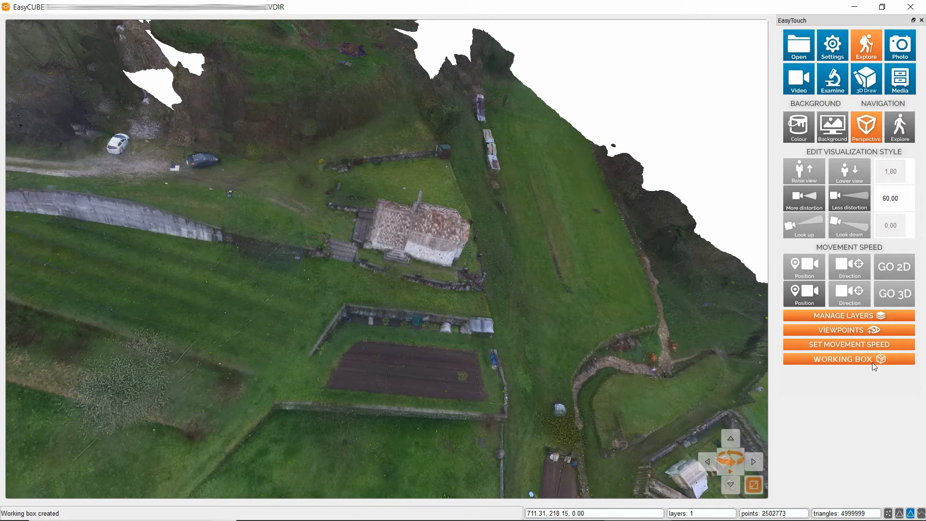
Raise the top of the working box in 1.000 steps until its vertical dimension is 12.
left_click(872, 363)
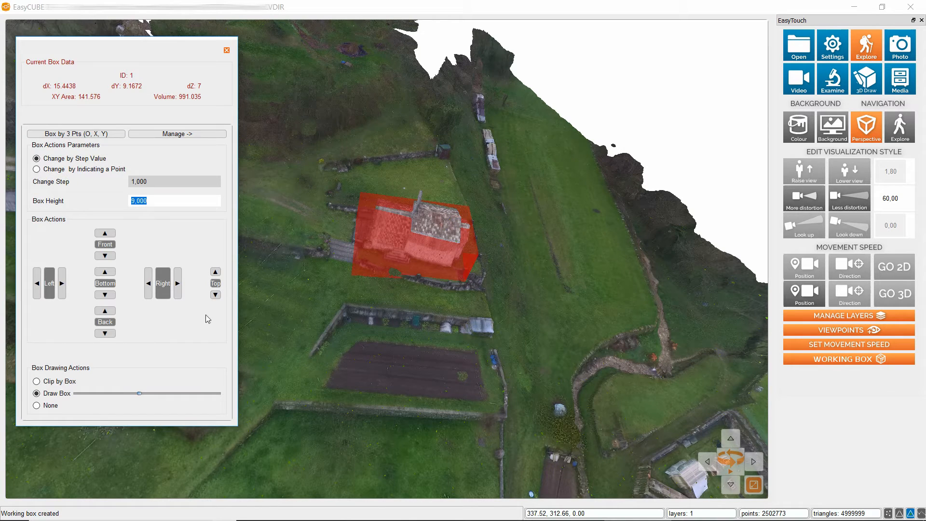
left_click(215, 274)
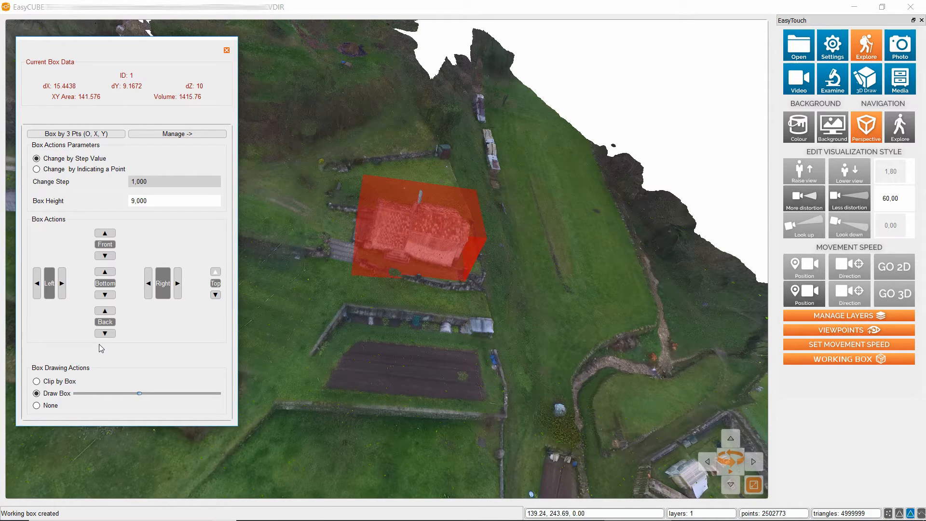
left_click(215, 272)
left_click(218, 272)
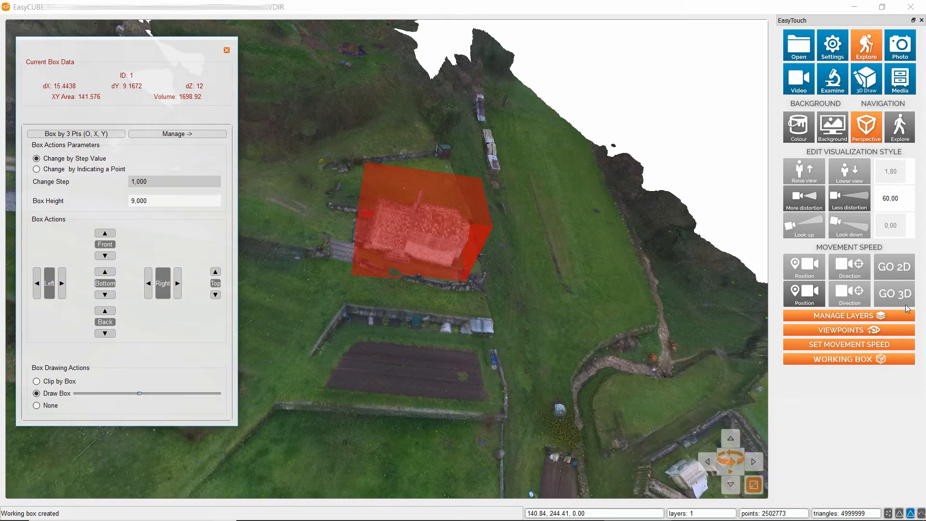
Try the Clip by Box and None drawing modes, slightly reduce the drawn box's opacity, and return to Draw Box.
left_click_drag(407, 270, 365, 282)
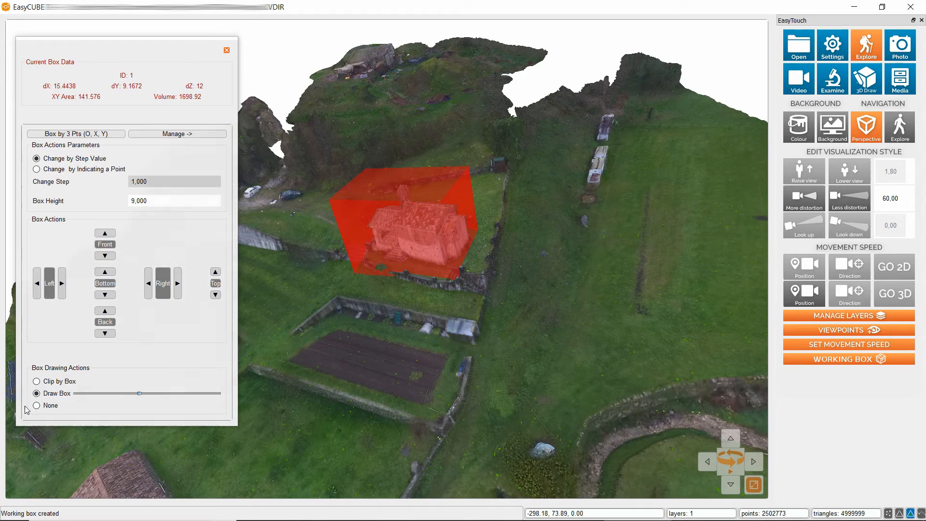
left_click(47, 382)
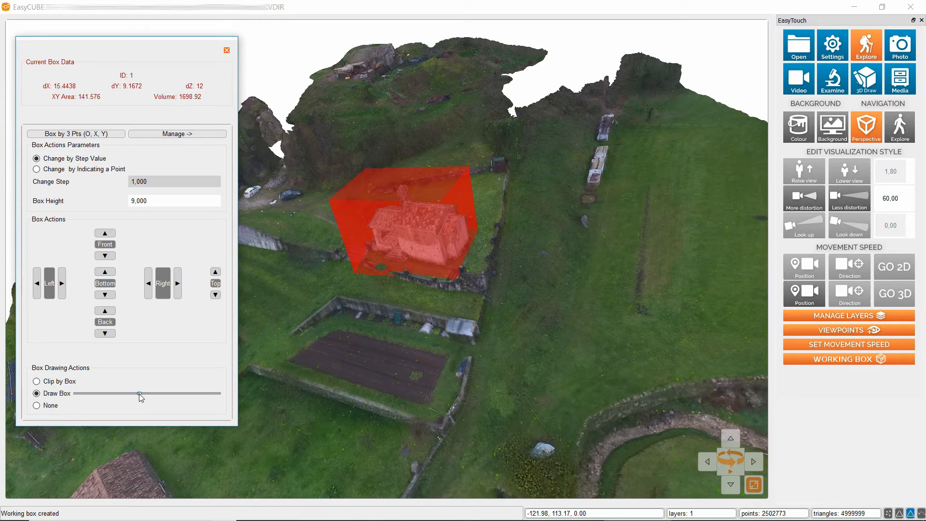
left_click_drag(139, 394, 122, 393)
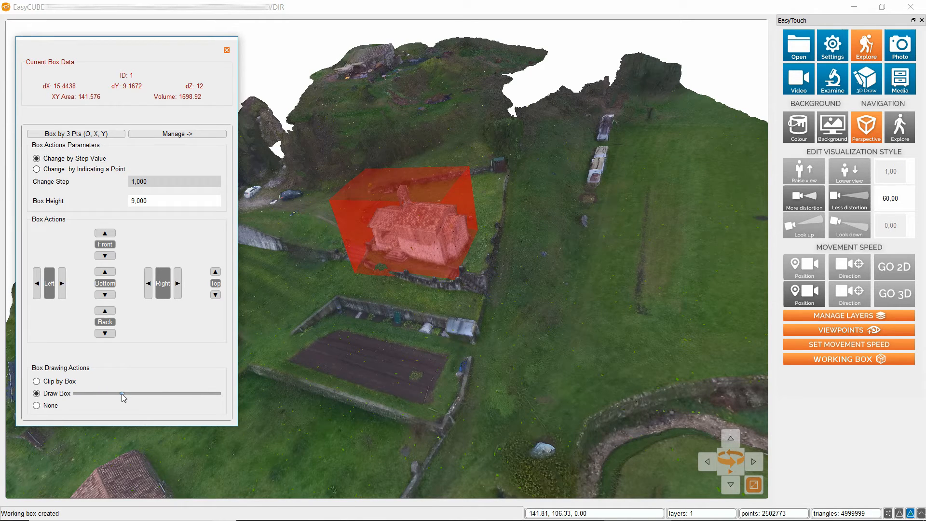
mouse_move(122, 393)
left_mouse_down()
mouse_move(98, 397)
mouse_move(176, 394)
mouse_move(135, 394)
left_mouse_up()
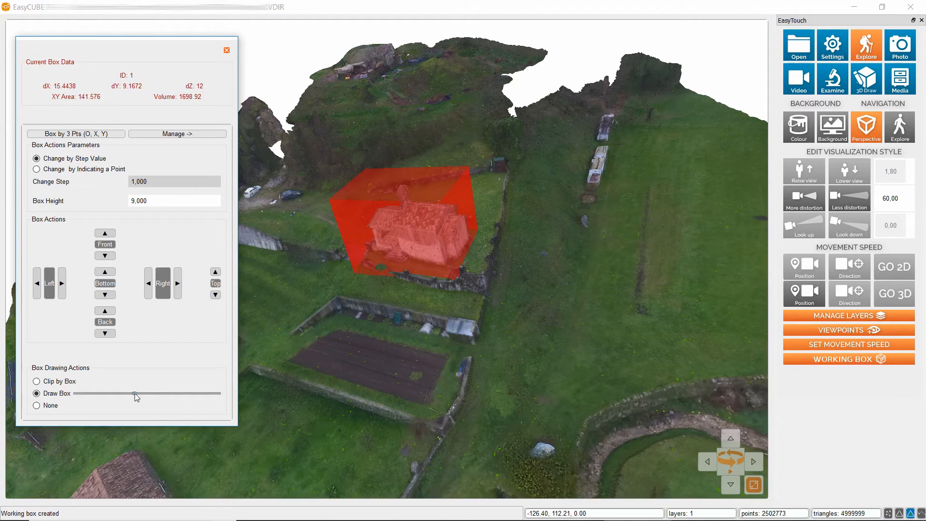
left_click(37, 406)
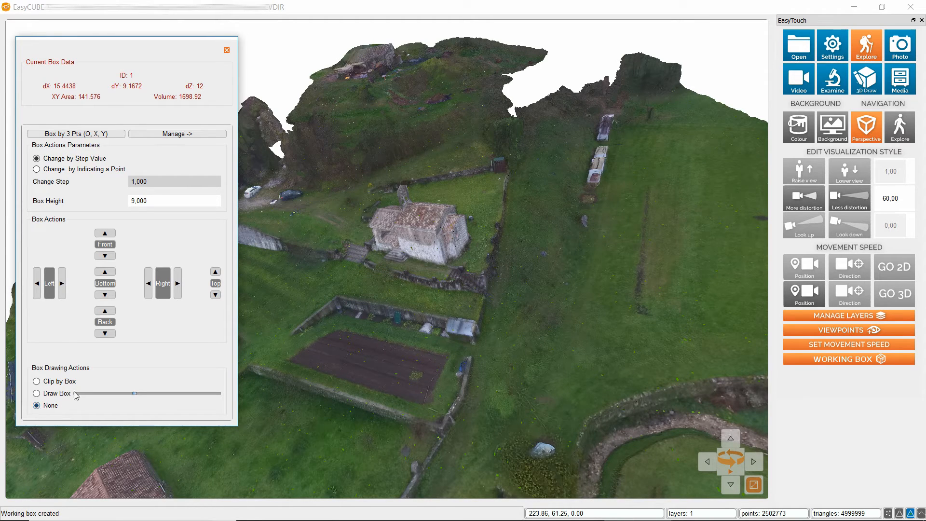
left_click(42, 396)
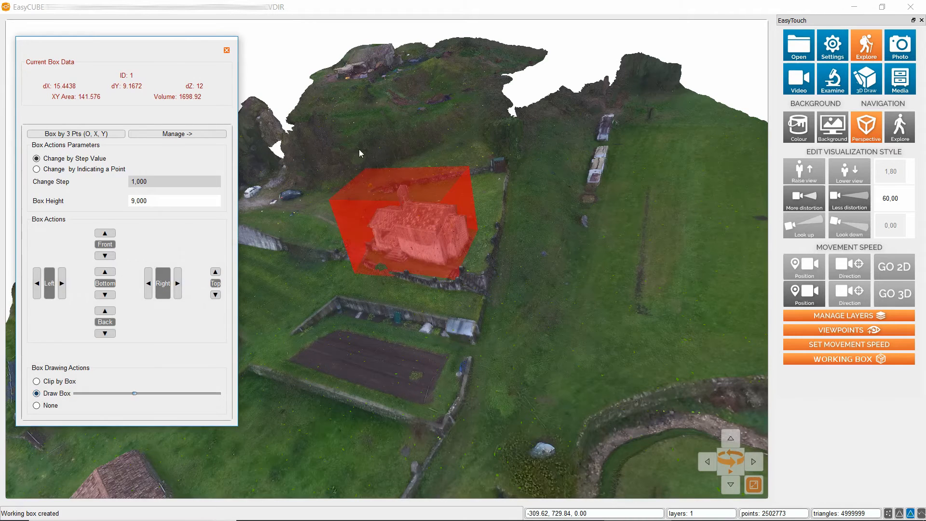
left_click(227, 51)
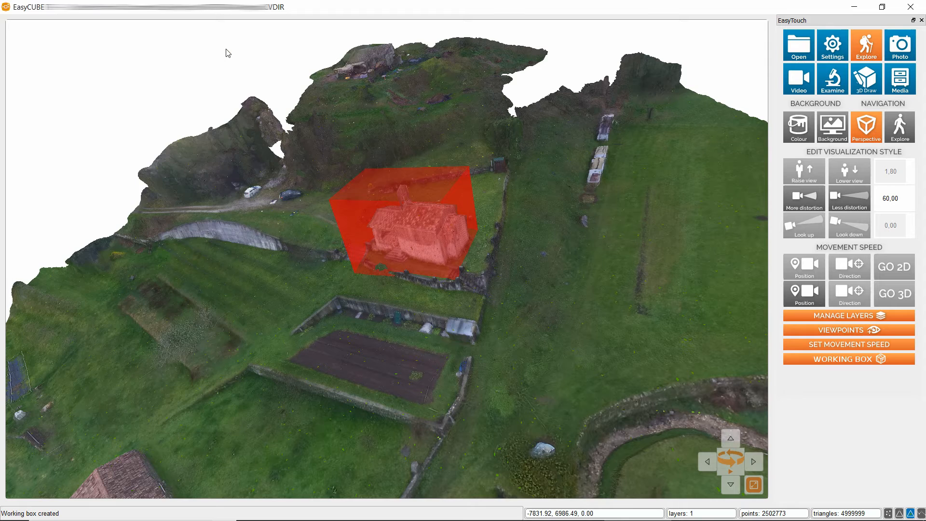
left_click(844, 362)
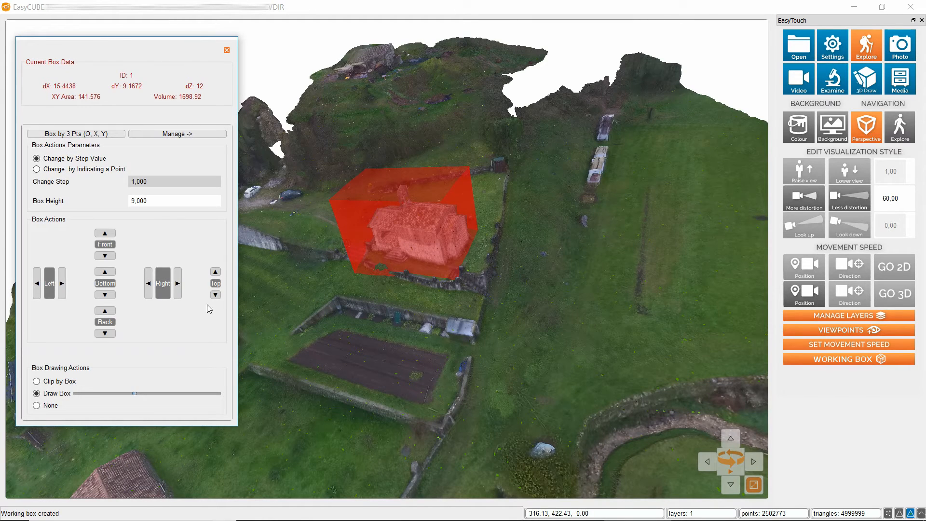
Name the current working box Church in the boxes list and return to the box settings.
left_click(170, 136)
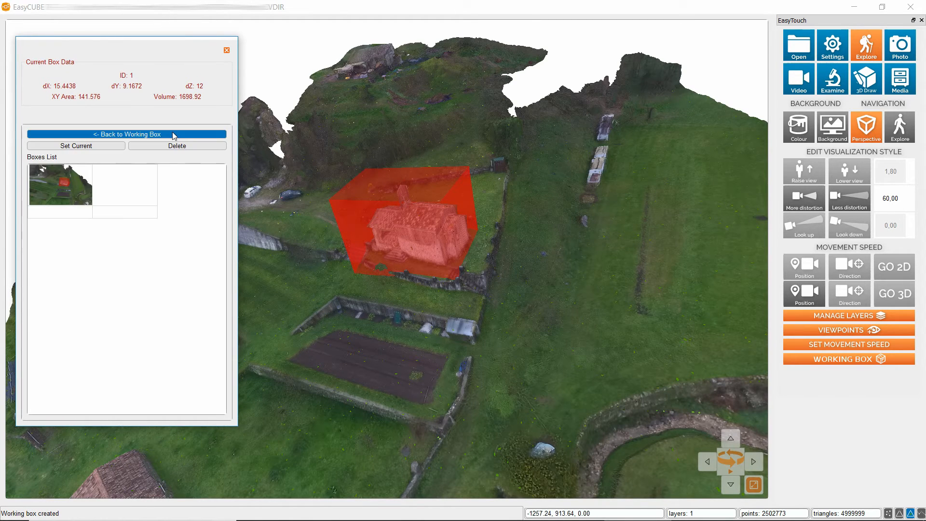
left_click(71, 220)
left_click(70, 219)
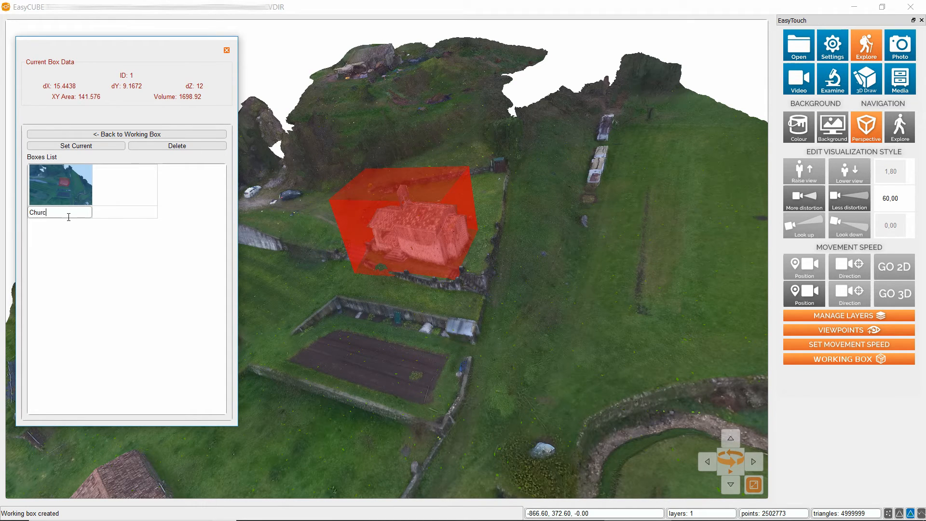
type("Church")
key("Return")
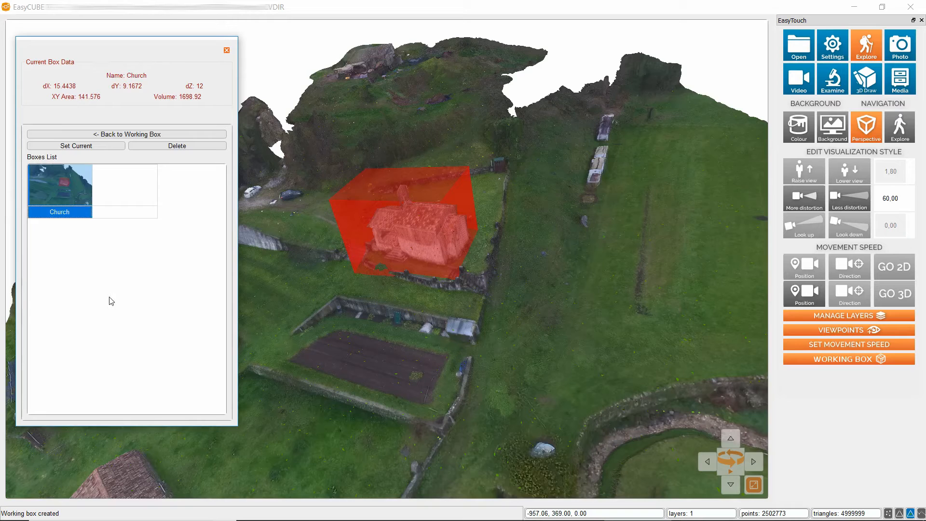
left_click(137, 135)
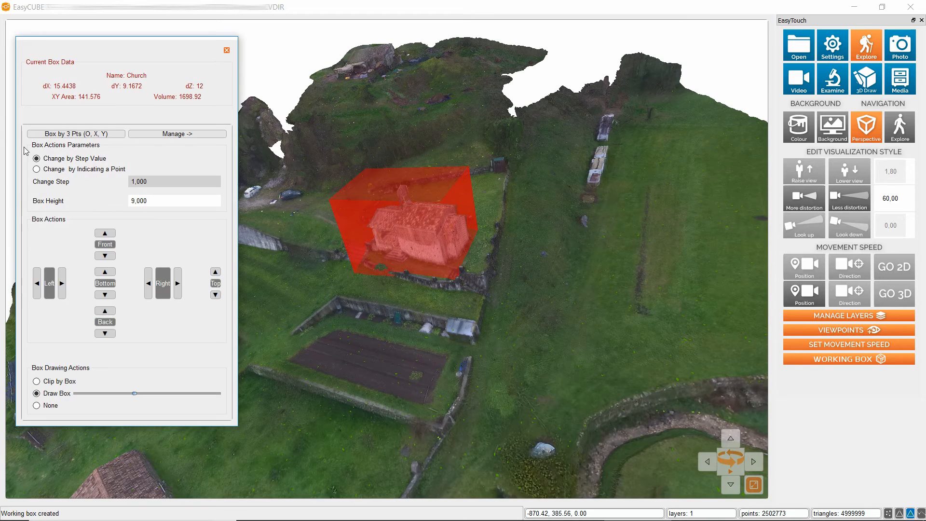
Create a second working box by three points around the walled field below the church, about 23.2 by 9.2 and 9 high.
left_click(69, 137)
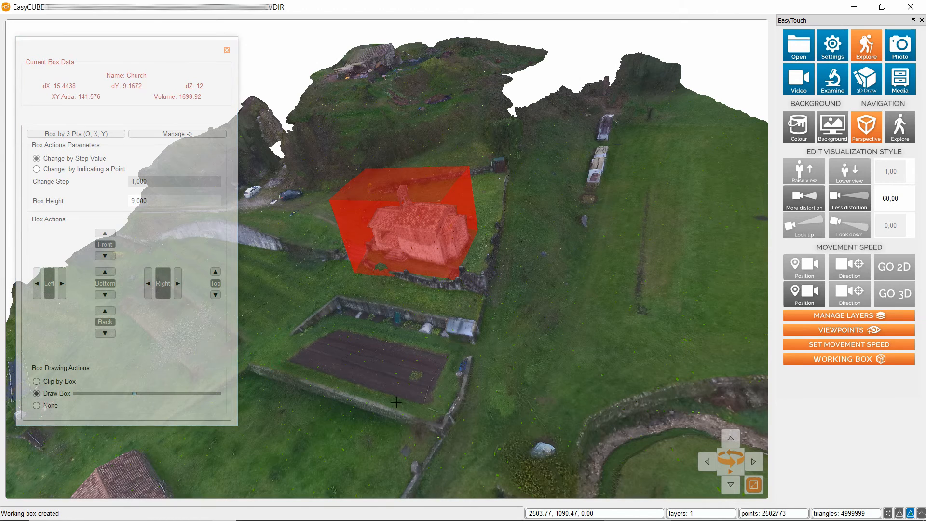
left_click(447, 427)
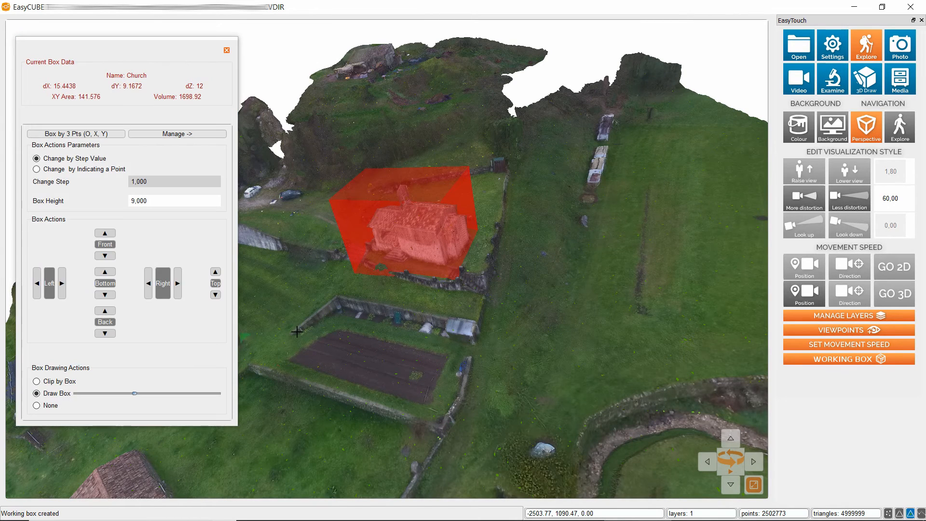
left_click(333, 320)
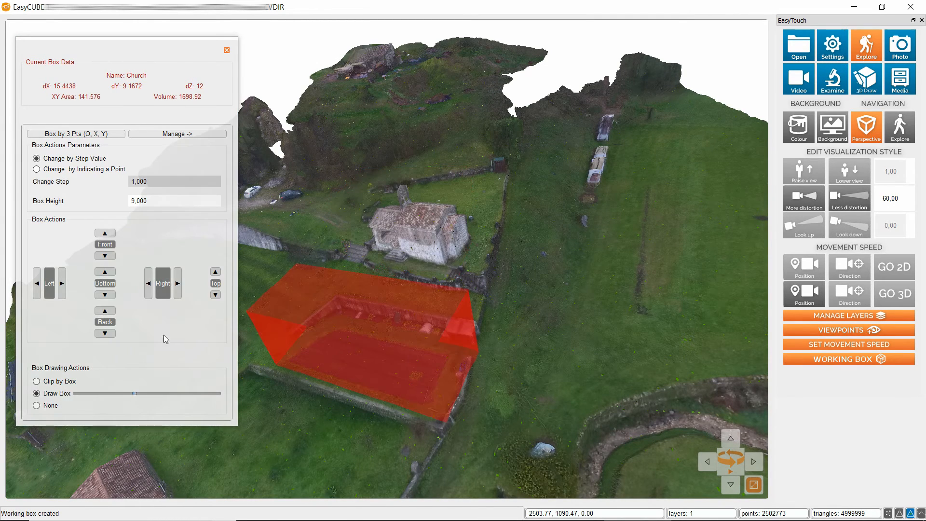
left_click(383, 343)
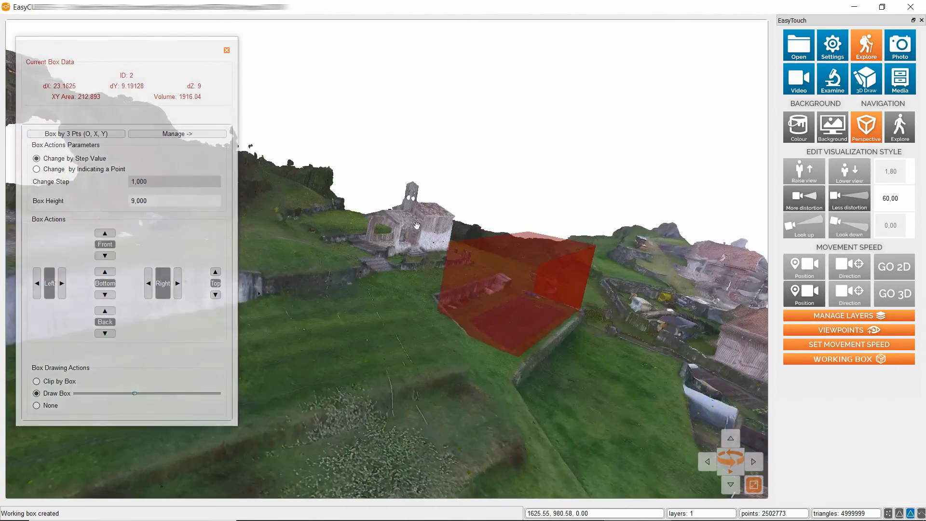
left_click_drag(415, 228, 429, 247)
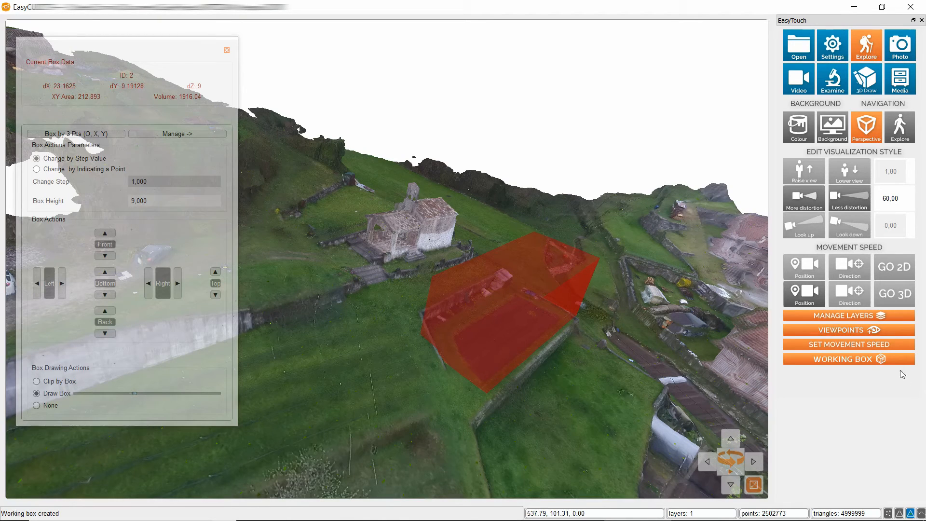
Set the mouse rotation speed to 15 and also reduce the zoom and move speed values.
left_click(840, 347)
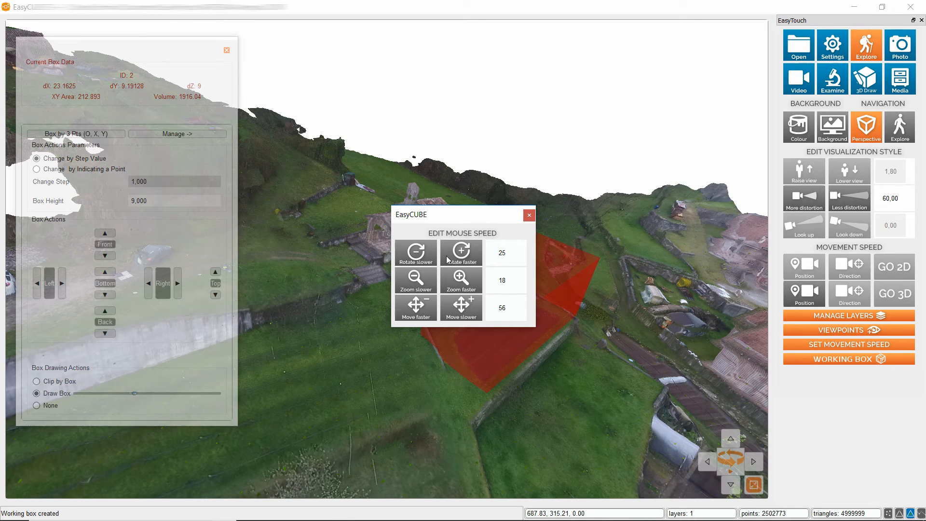
left_click(432, 256)
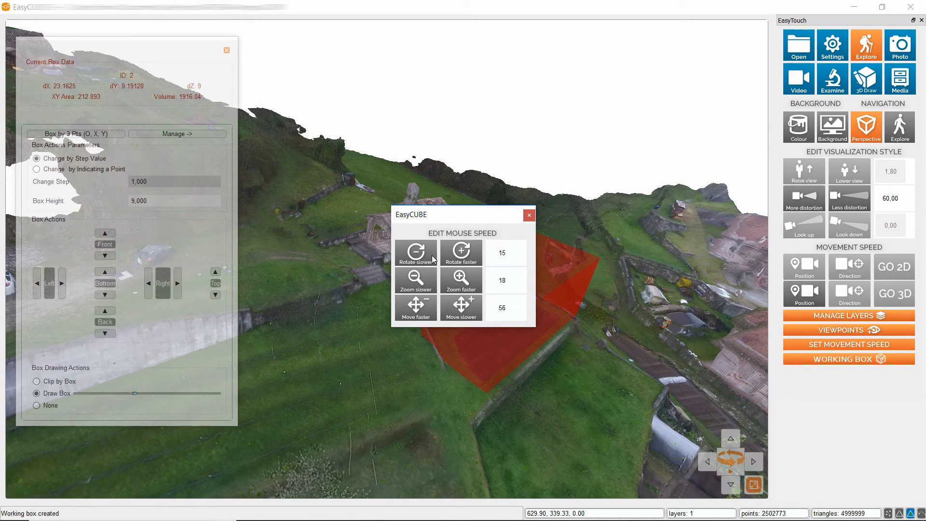
left_click(416, 288)
left_click(418, 308)
left_click(527, 218)
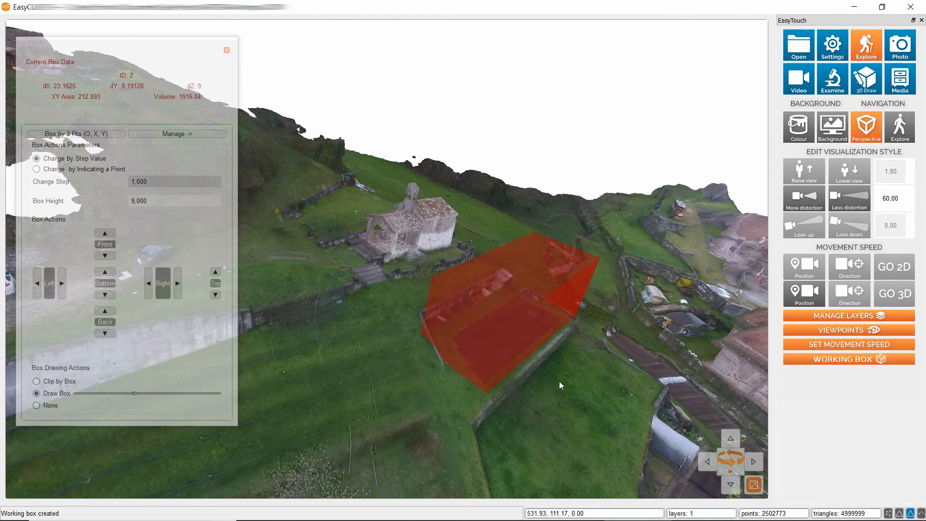
Lower the top of the field's working box in 1.000 steps until its vertical dimension is 7.
left_click_drag(560, 383, 506, 374)
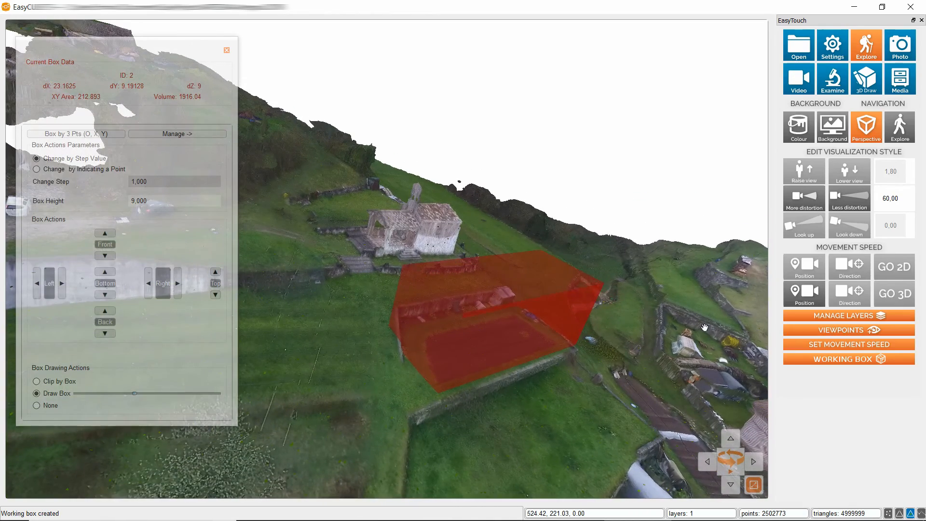
left_click_drag(704, 329, 296, 362)
left_click_drag(645, 352, 662, 339)
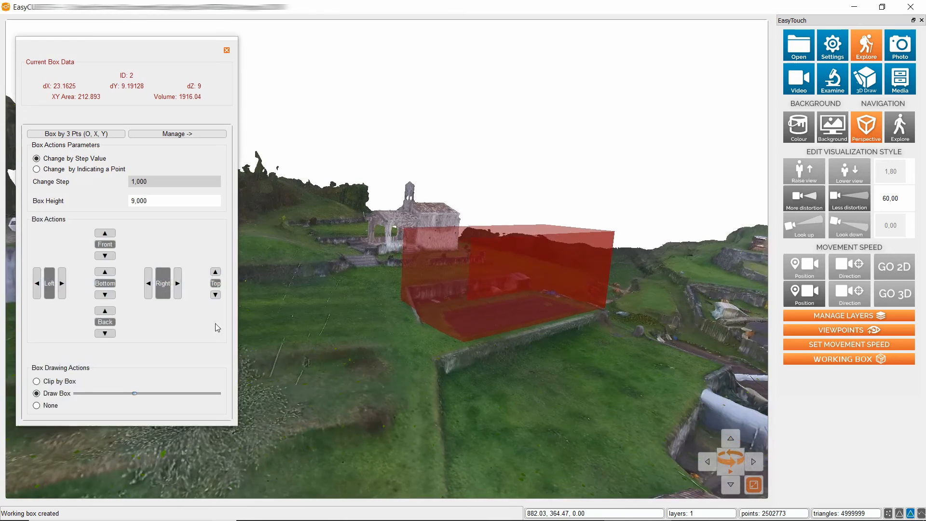
left_click(216, 298)
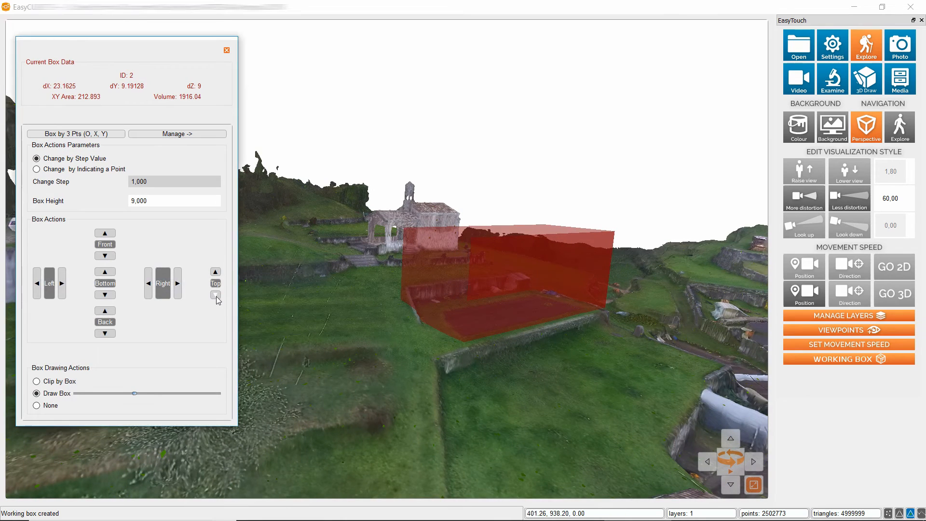
left_click(216, 295)
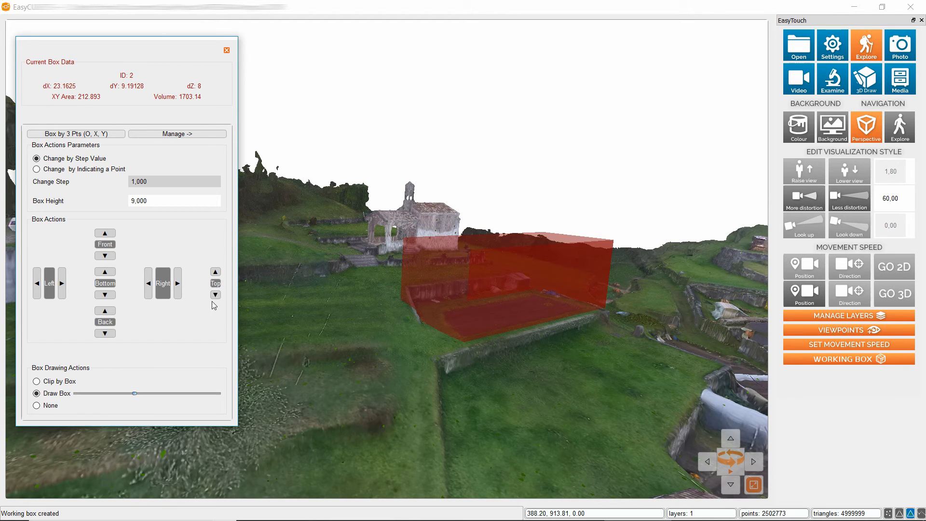
Set the change step to 3.000 and lower the top of the field's box until its vertical dimension is 1.
left_click(134, 182)
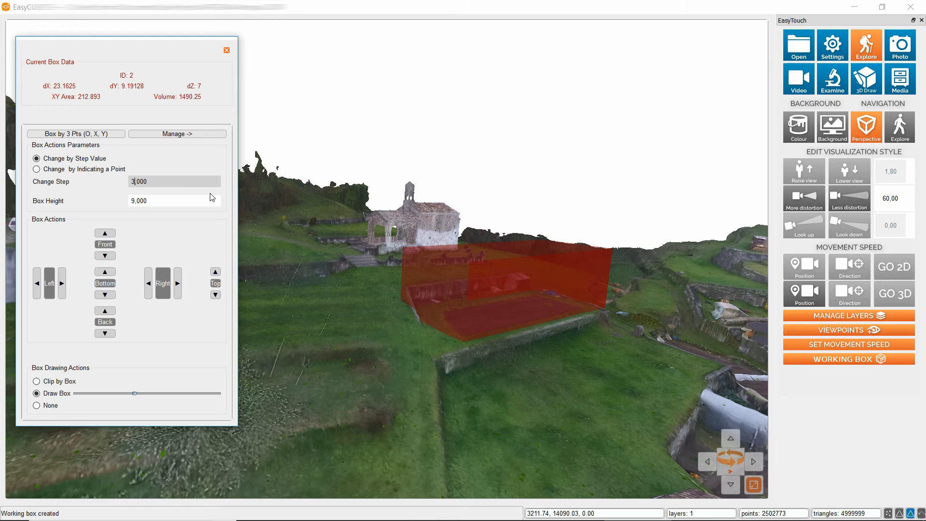
key("Return")
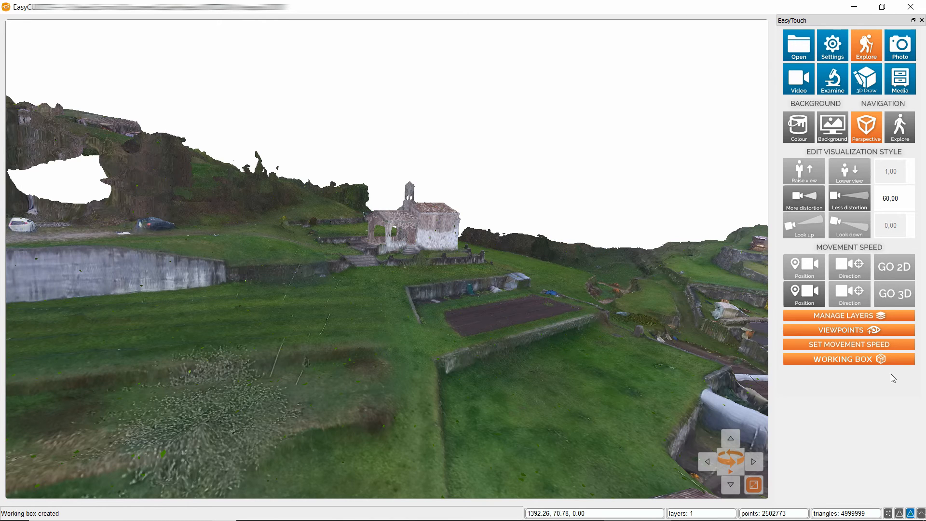
left_click(843, 361)
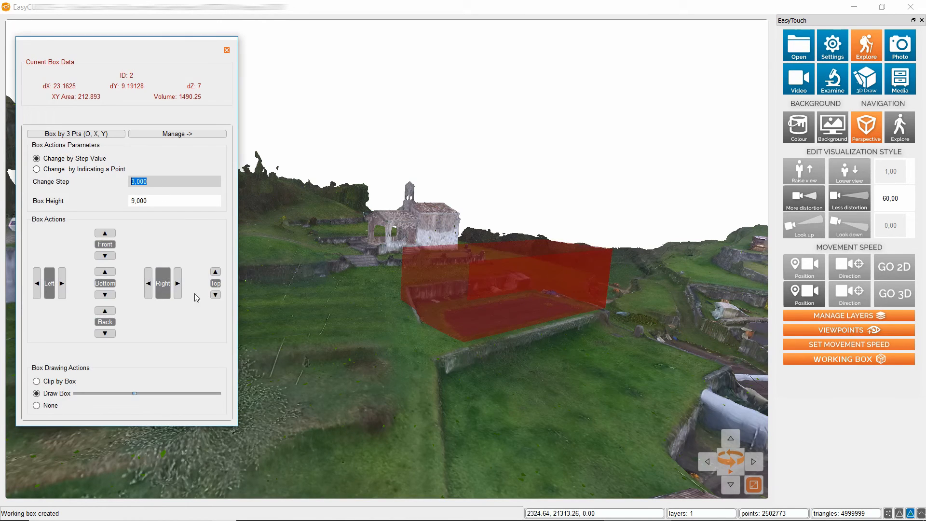
left_click(215, 296)
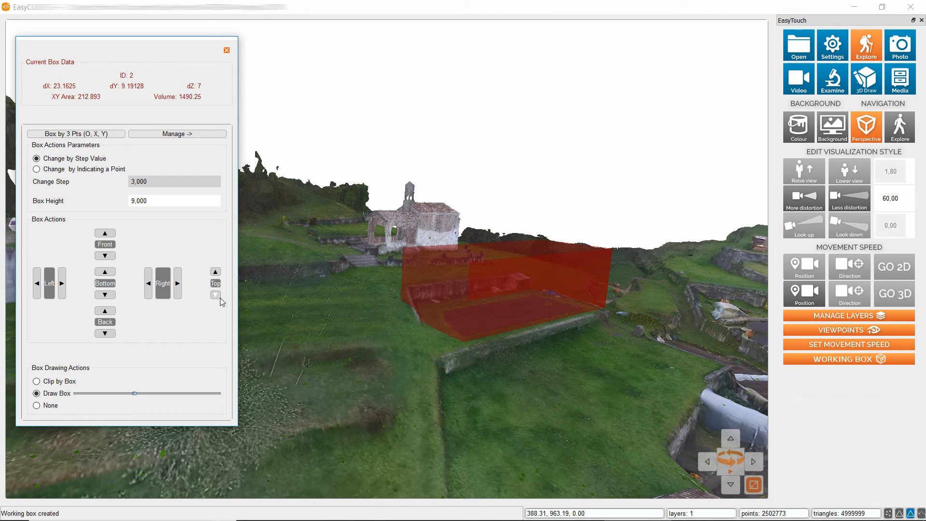
left_click(217, 296)
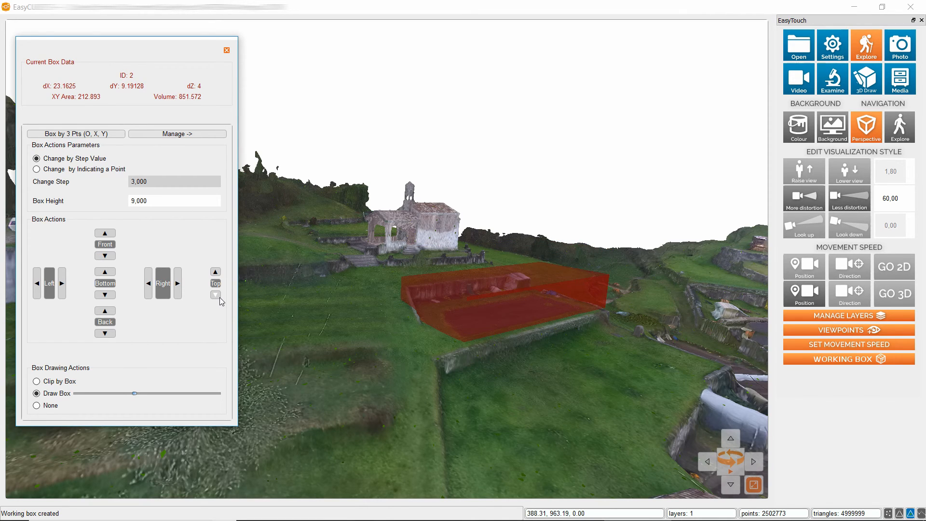
left_click(220, 297)
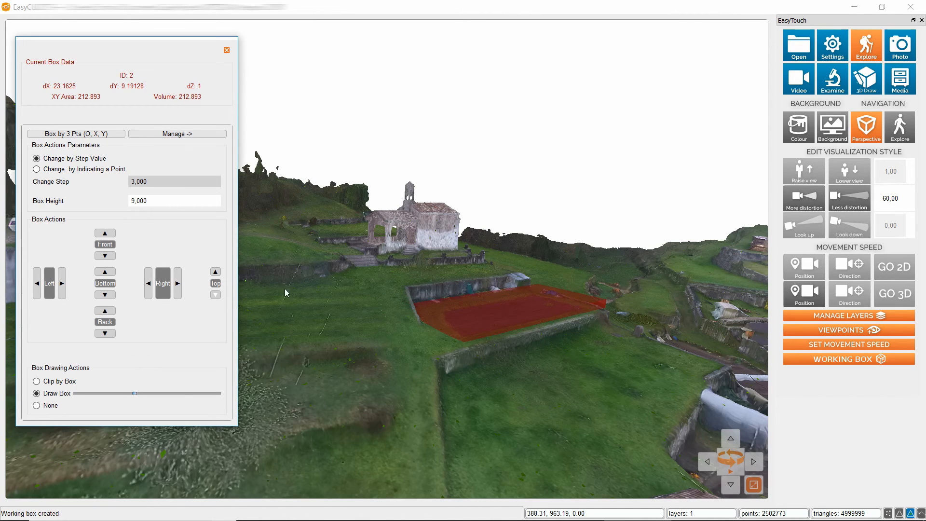
Name the second working box Field in the boxes list.
left_click(177, 135)
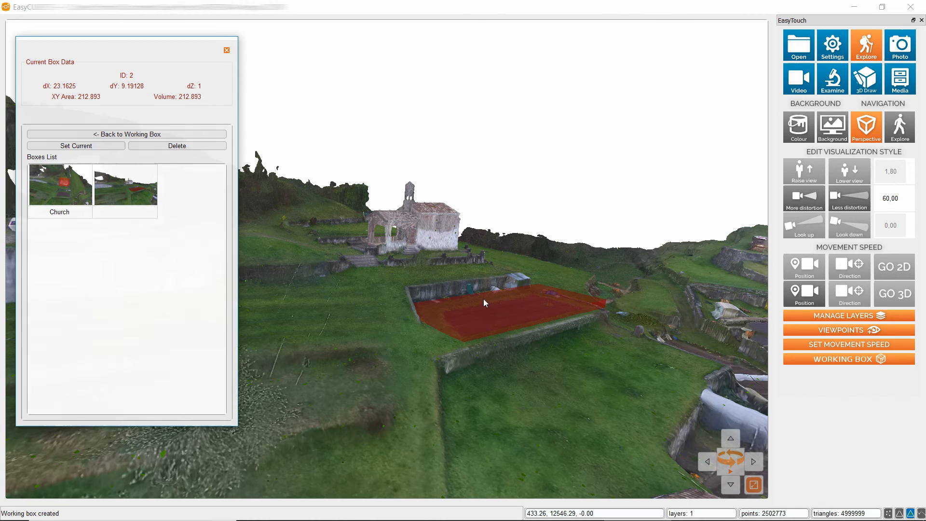
double_click(122, 216)
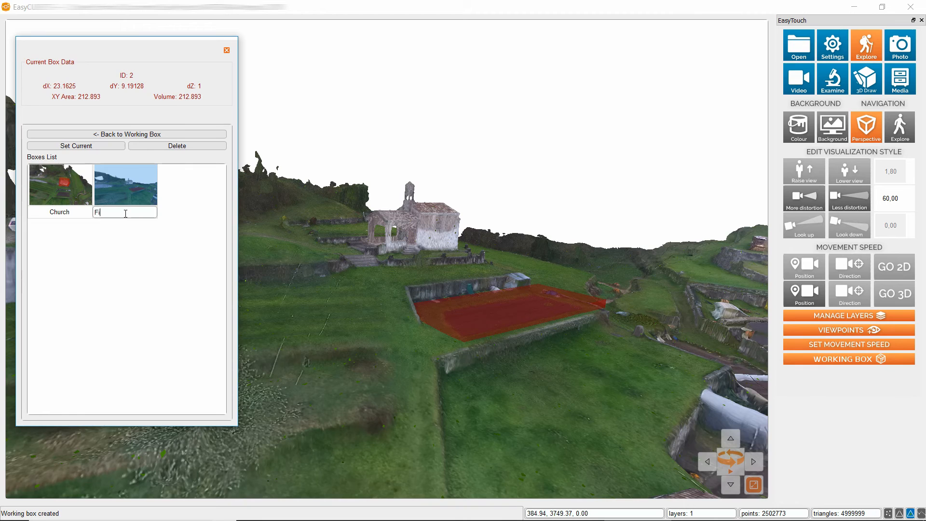
left_click(128, 225)
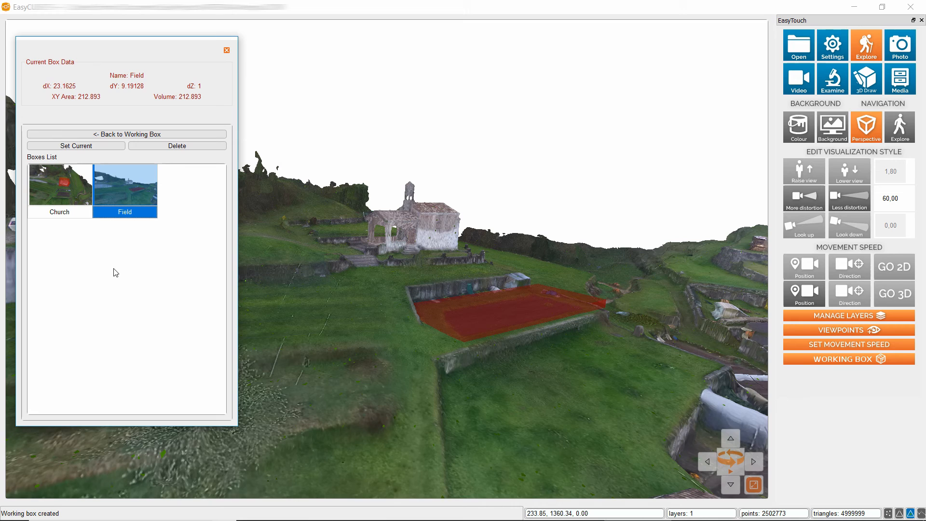
Make the Church box current and delete the Field box, returning to the working box settings.
left_click(62, 190)
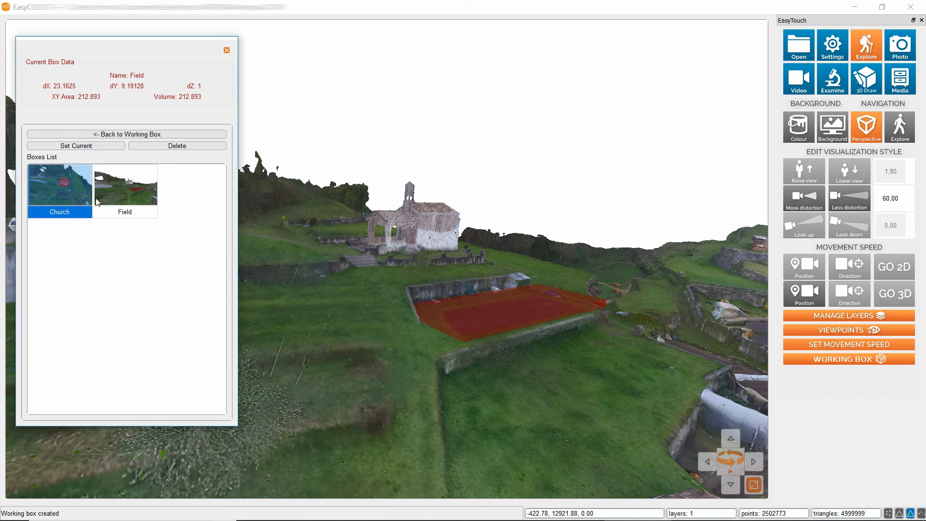
left_click(81, 147)
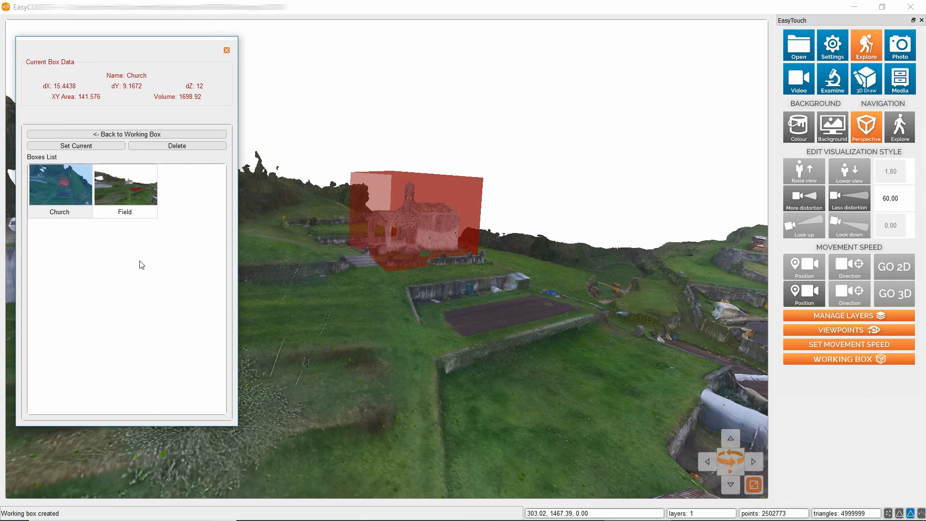
left_click(132, 195)
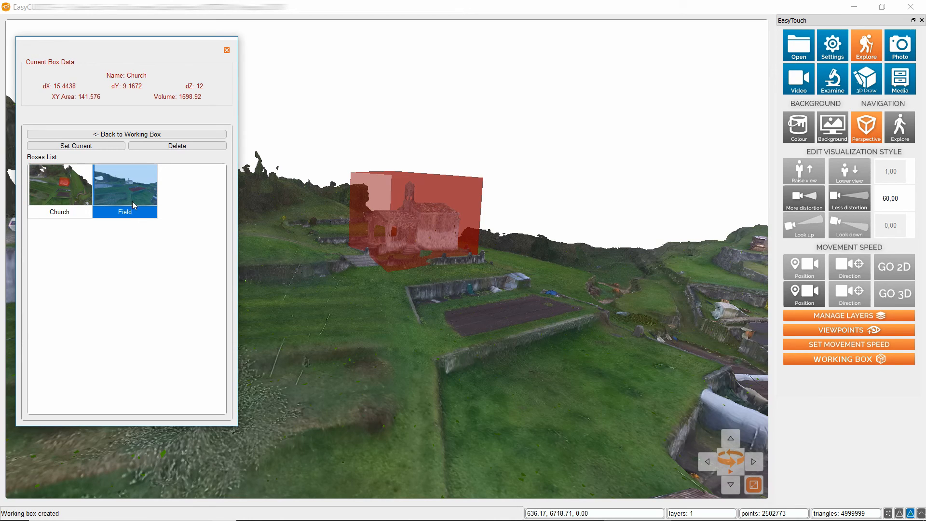
left_click(155, 148)
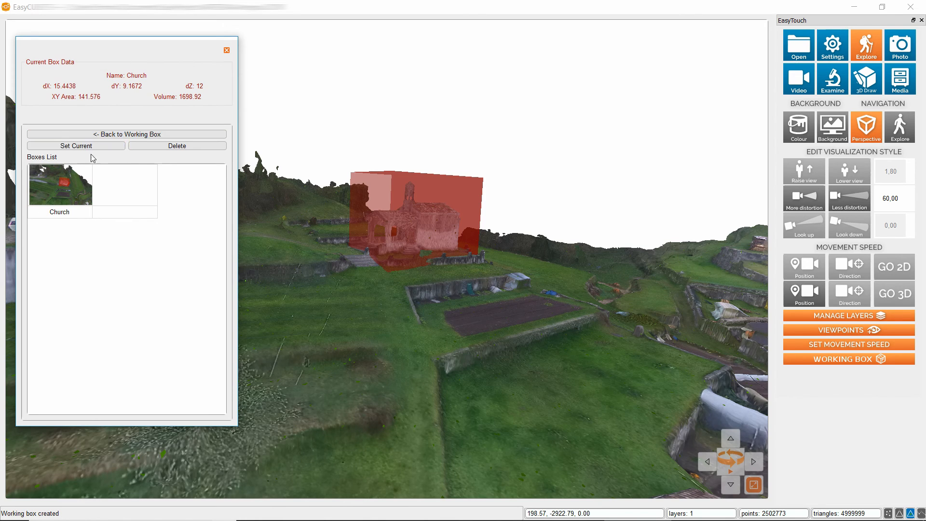
left_click(116, 134)
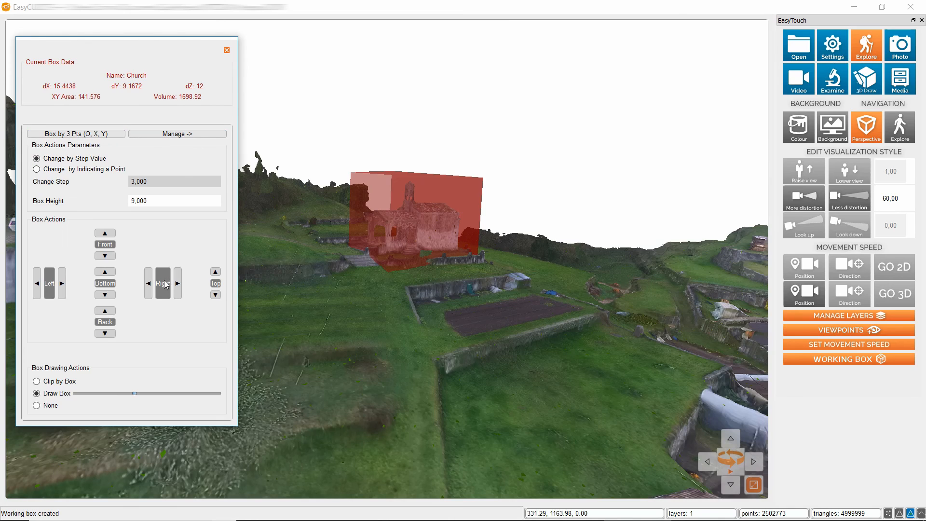